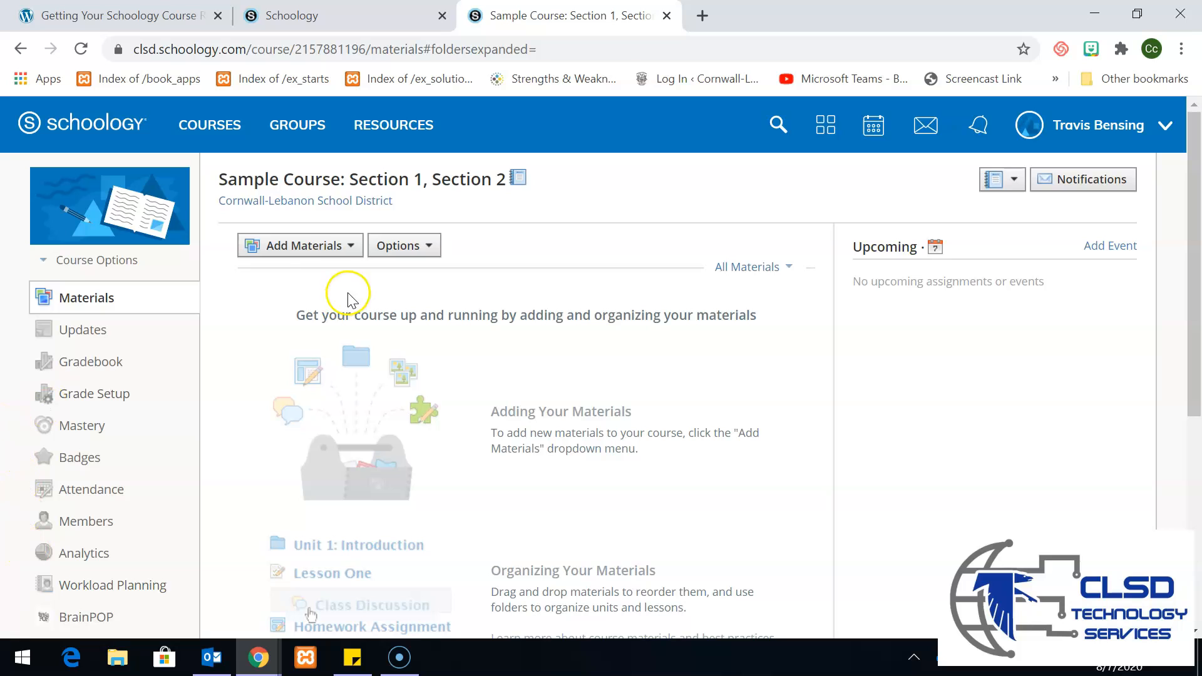
Import the Building Effective Courses with Schoology: Section 1 folder dated Aug 7, 2020 from personal resources into the course materials.
click(323, 254)
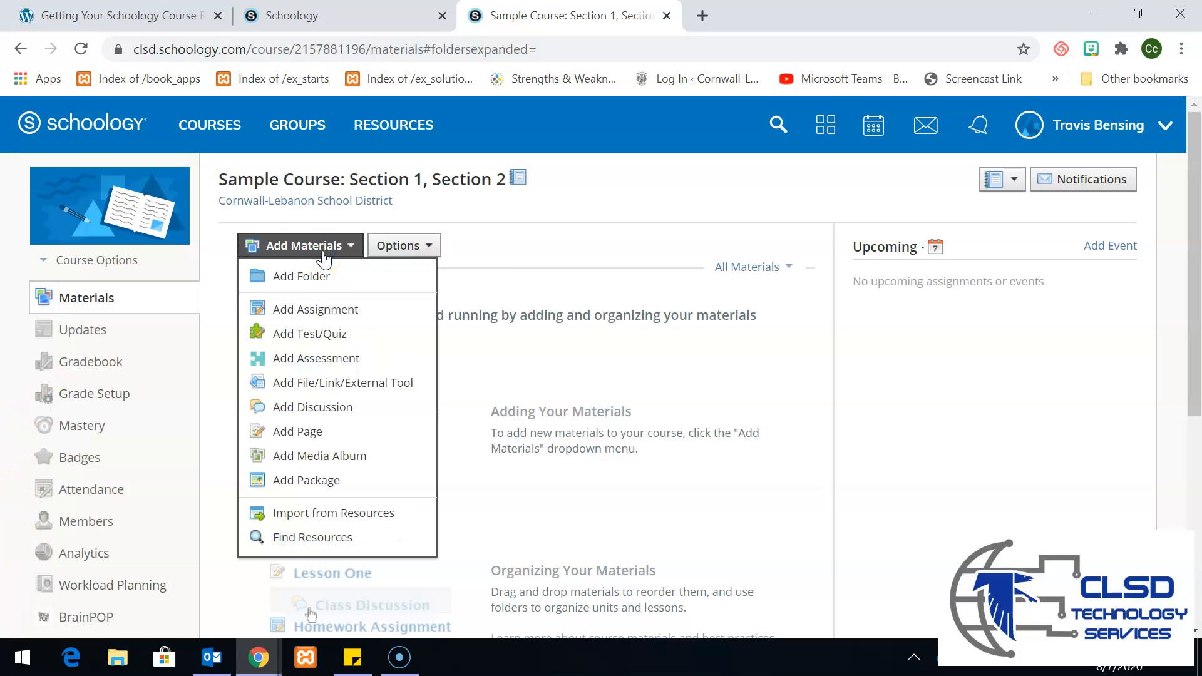
click(315, 514)
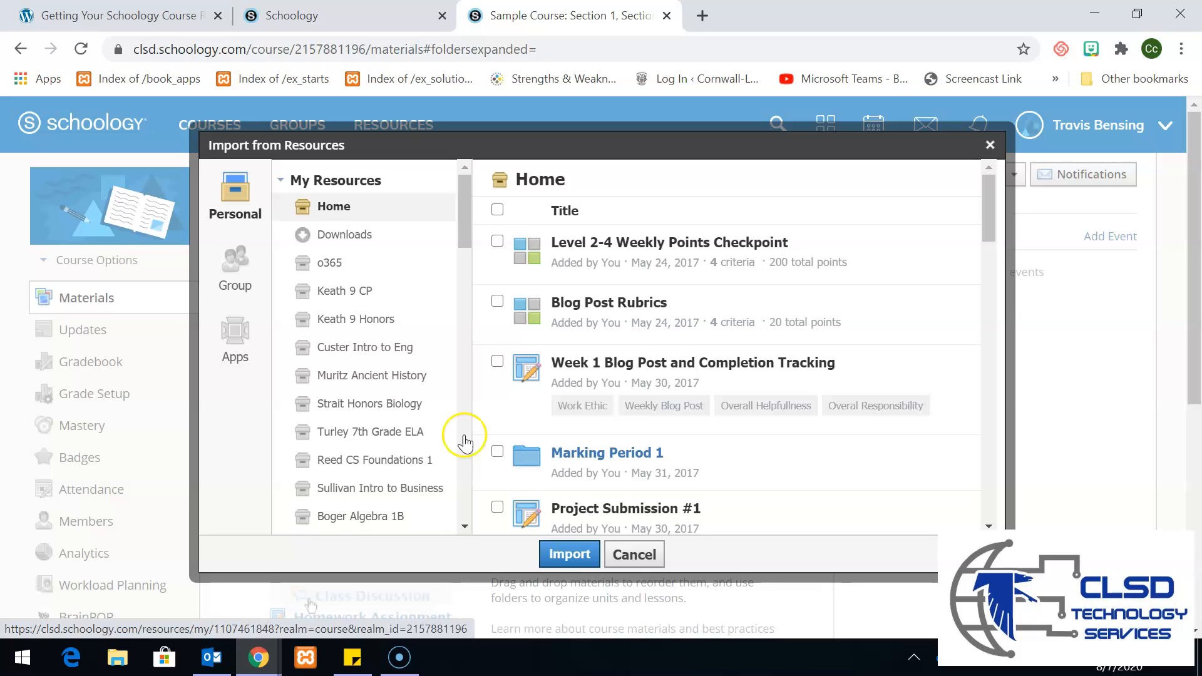
click(993, 181)
drag(993, 182, 972, 291)
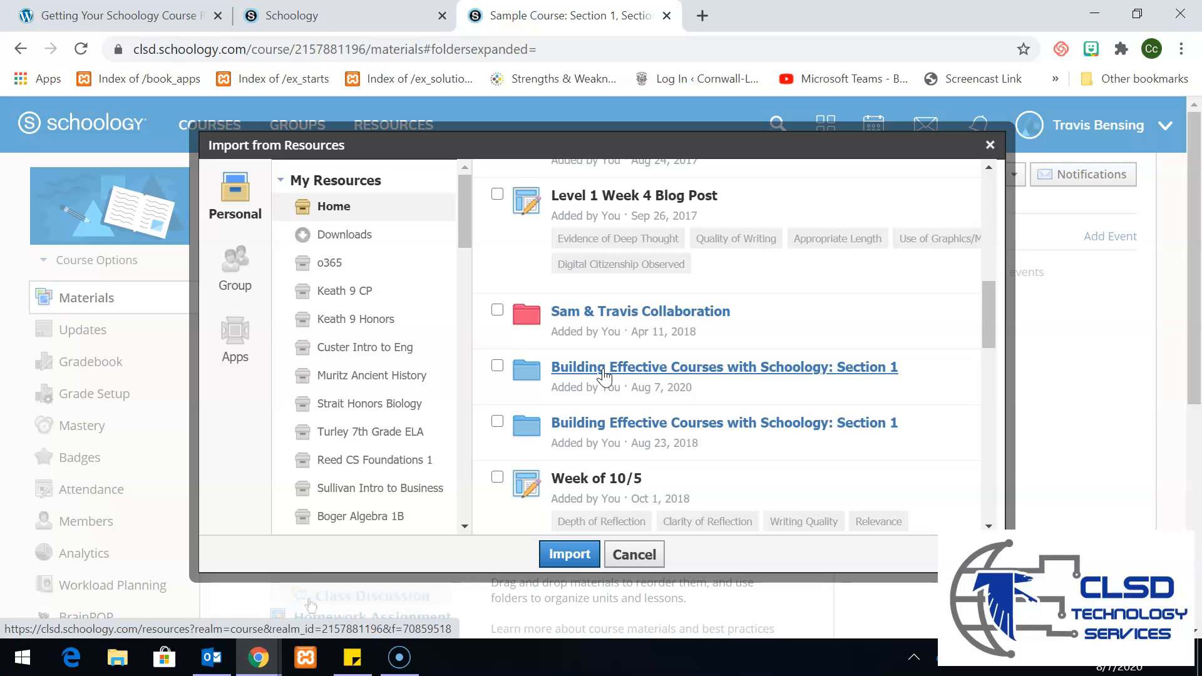
click(498, 367)
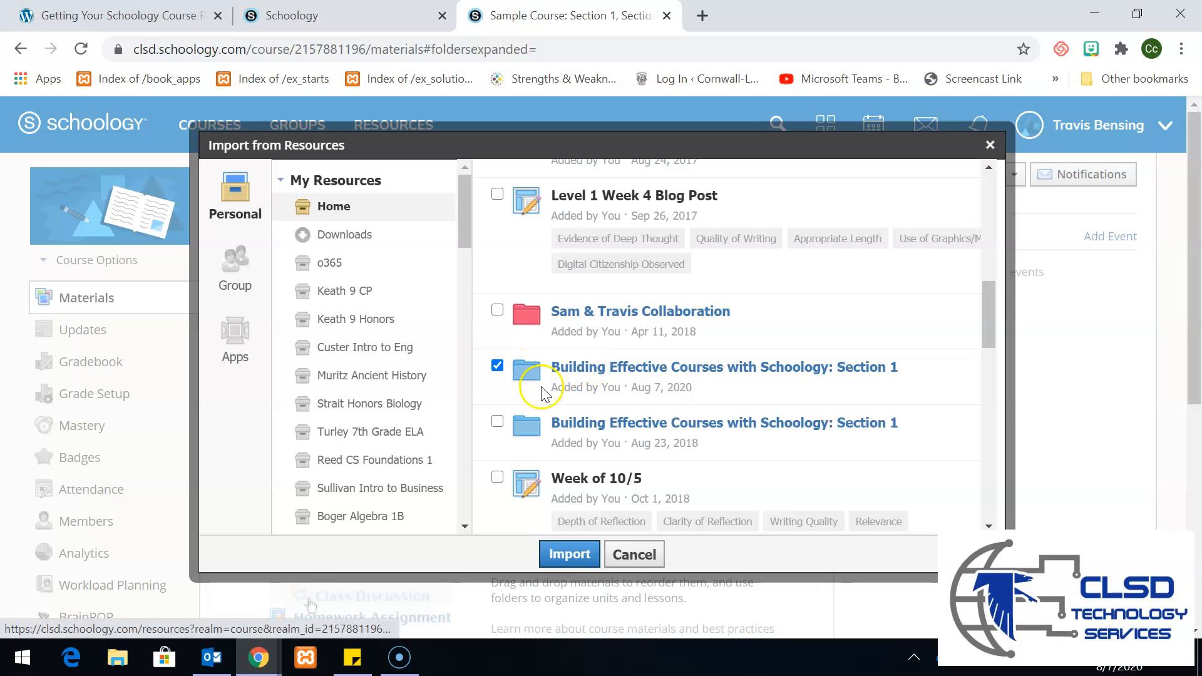
click(569, 555)
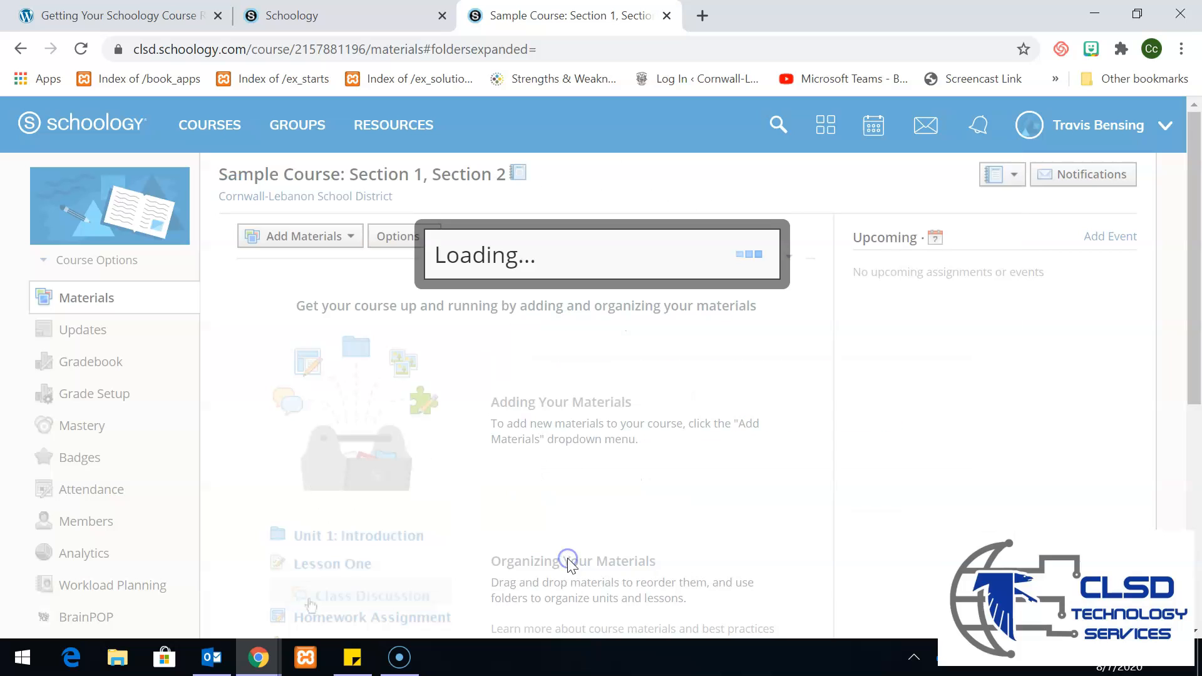
click(562, 487)
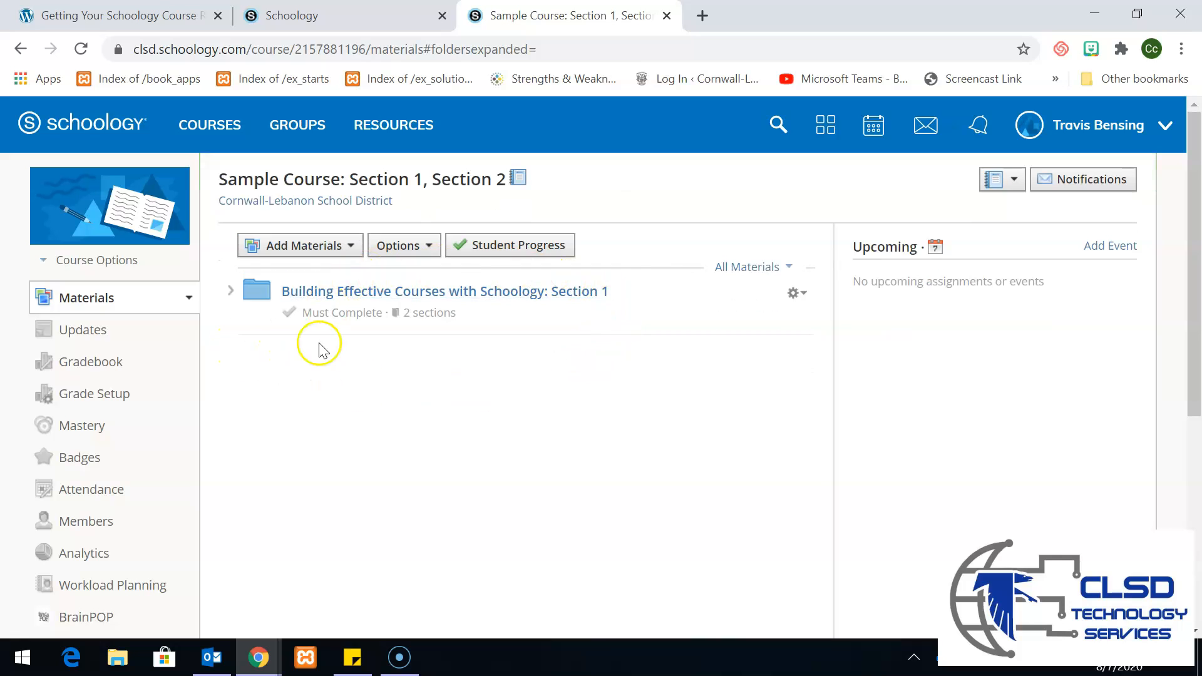
Look at the contents of the imported folder and return to the course's main materials list.
click(366, 294)
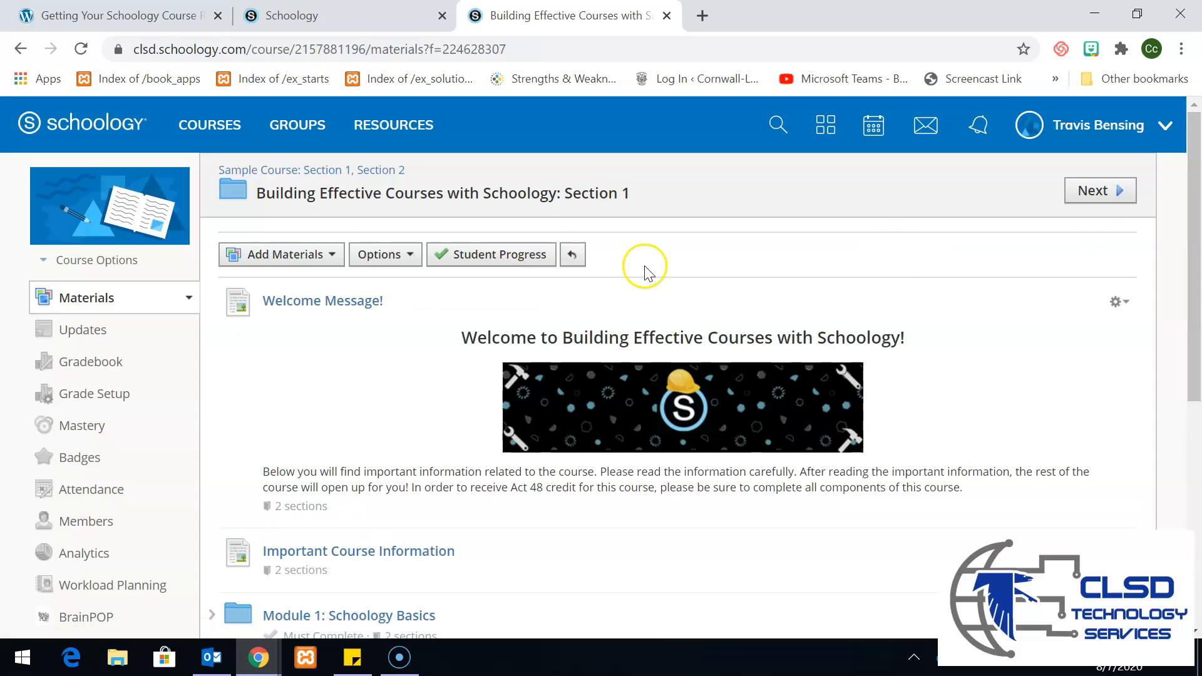
click(104, 301)
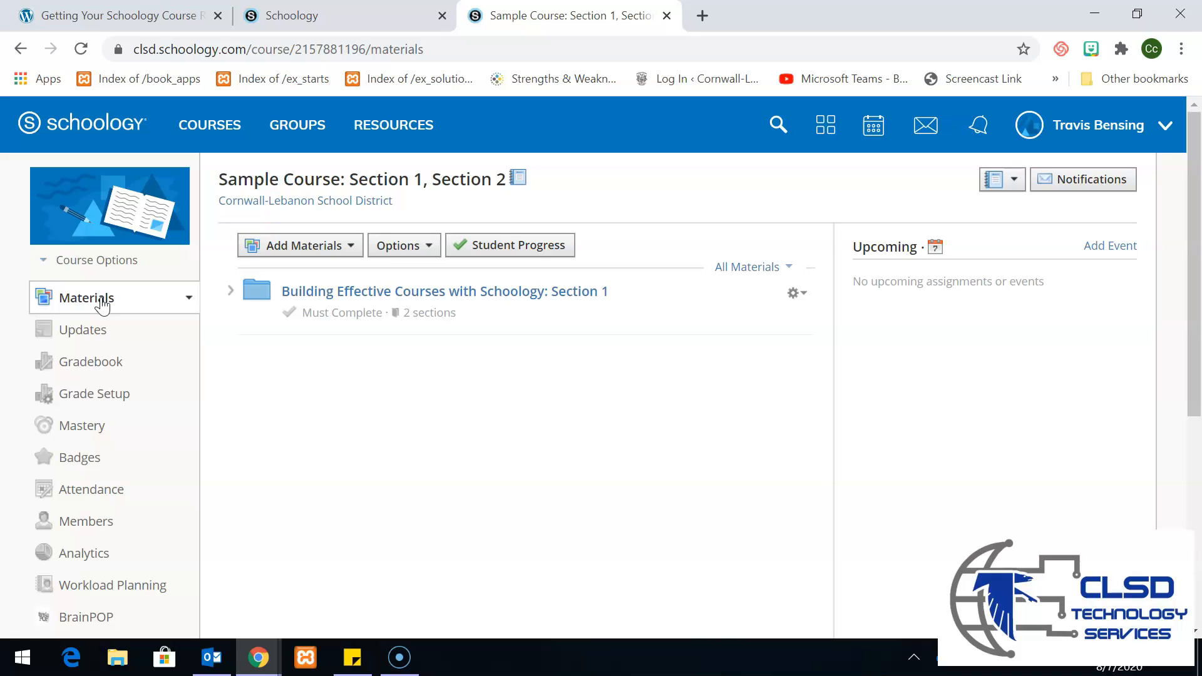
drag(377, 302, 401, 290)
Rename the imported Building Effective Courses with Schoology: Section 1 folder as Course Content and save the change.
click(797, 293)
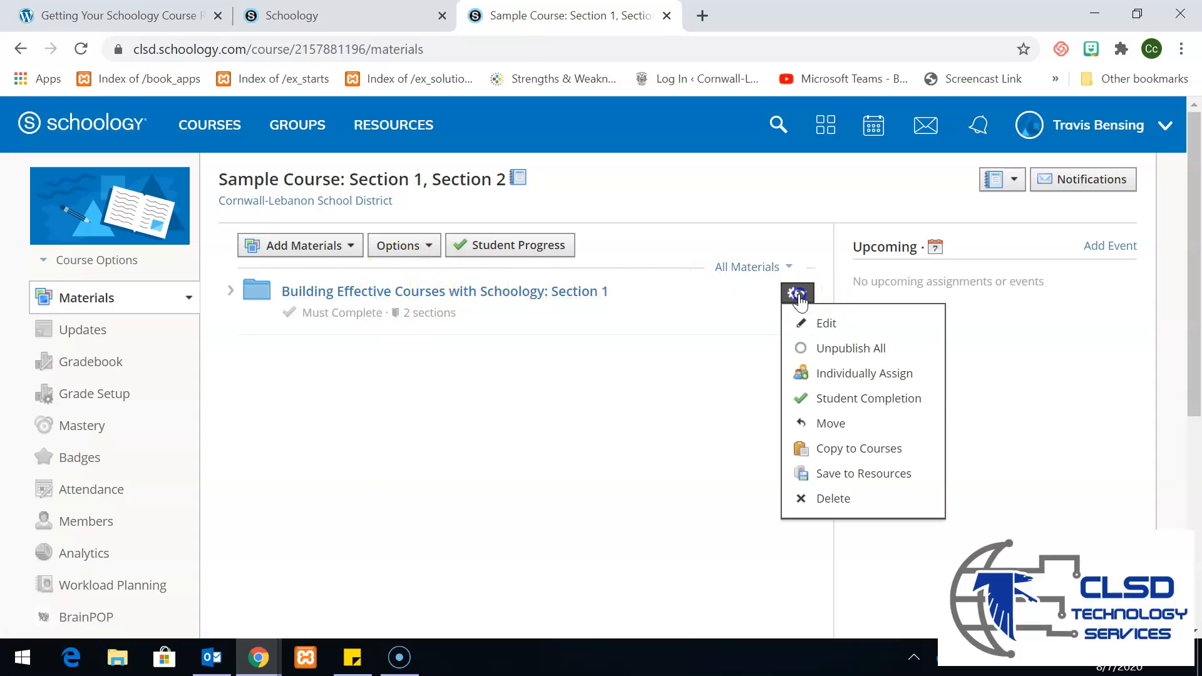
click(823, 325)
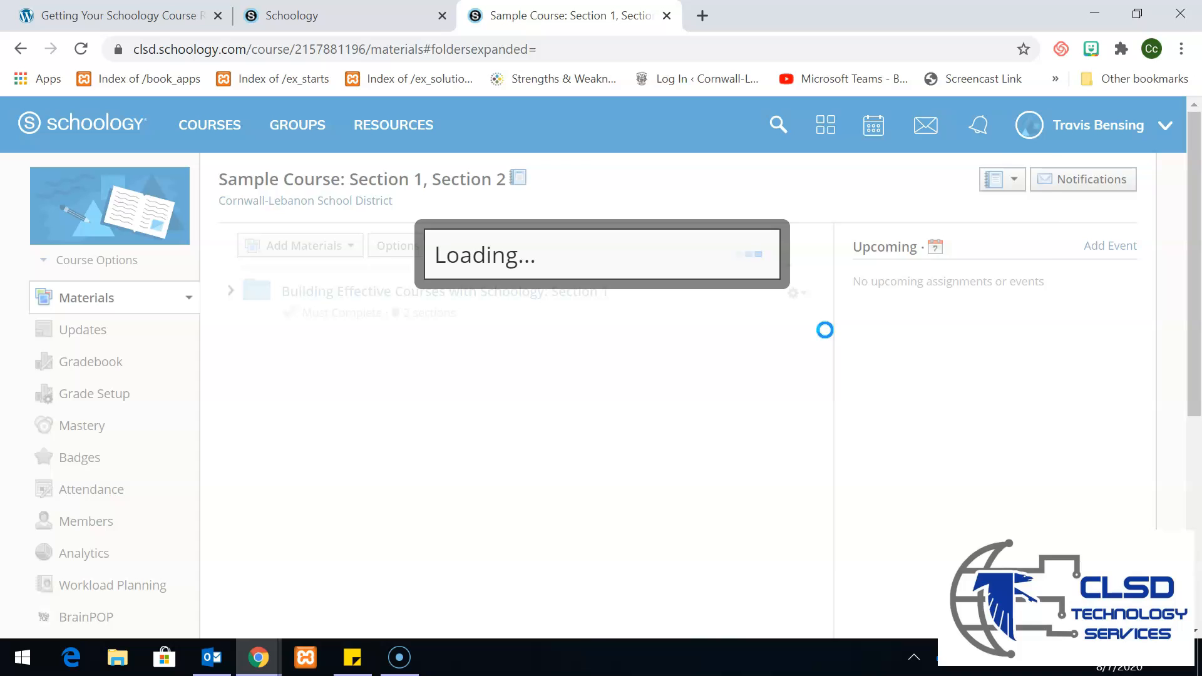
drag(617, 172, 242, 126)
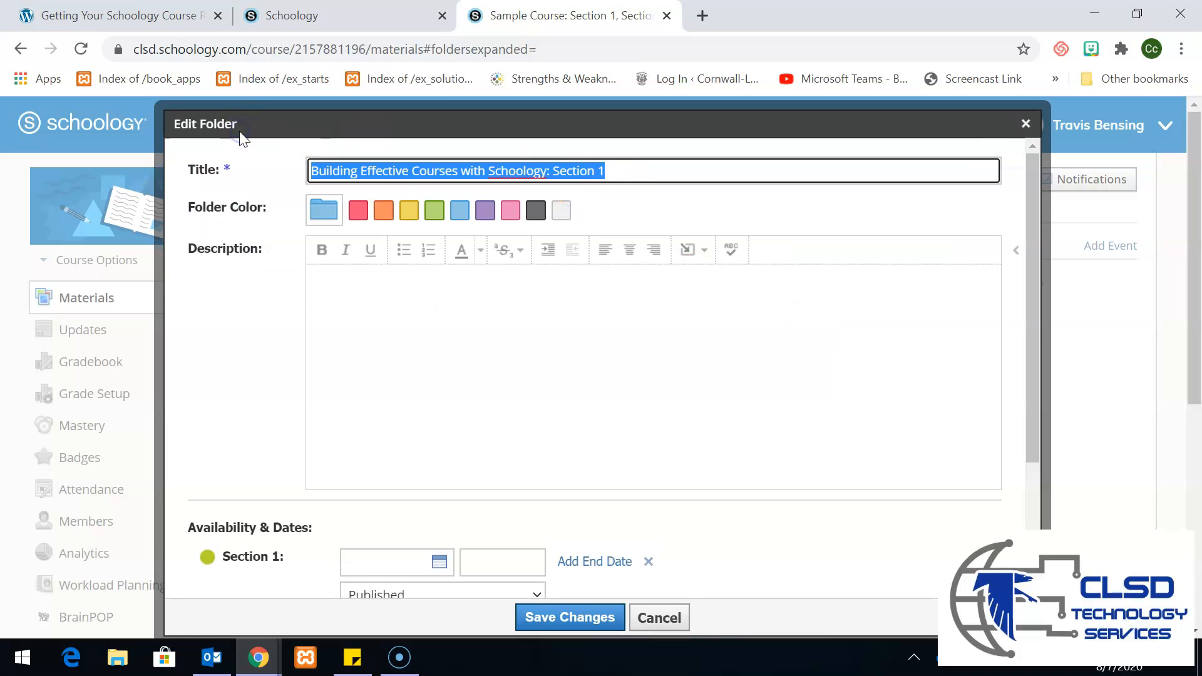
text(c)
key(BackSpace)
text(Course Content)
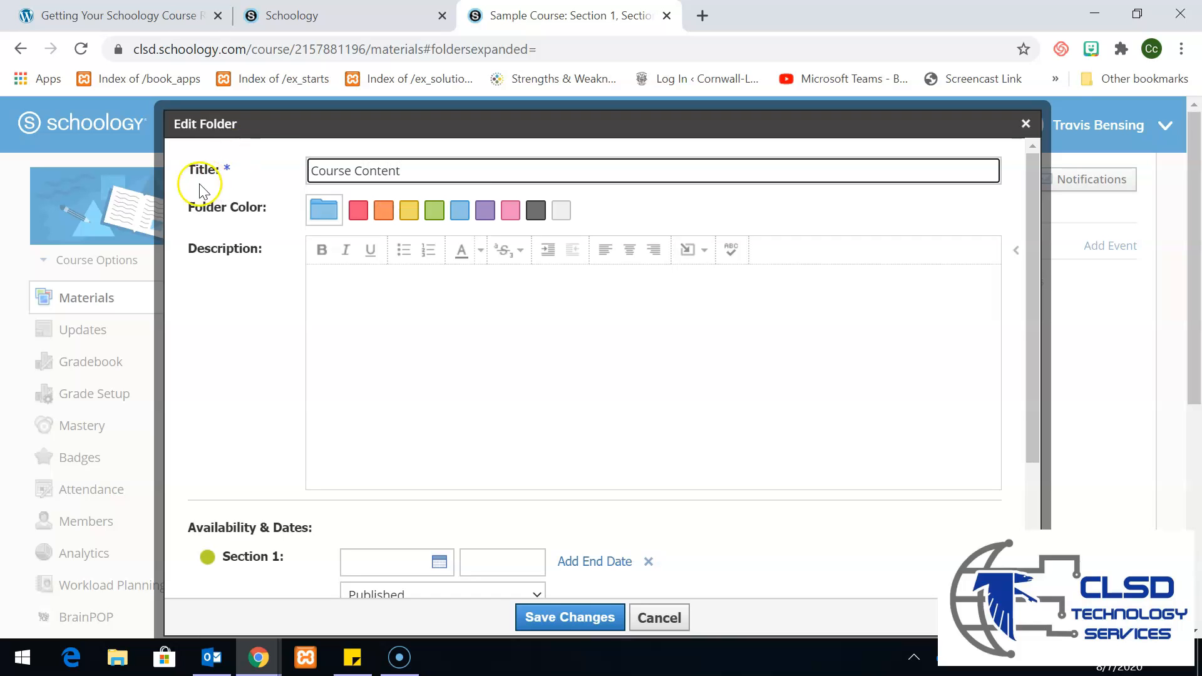
click(570, 618)
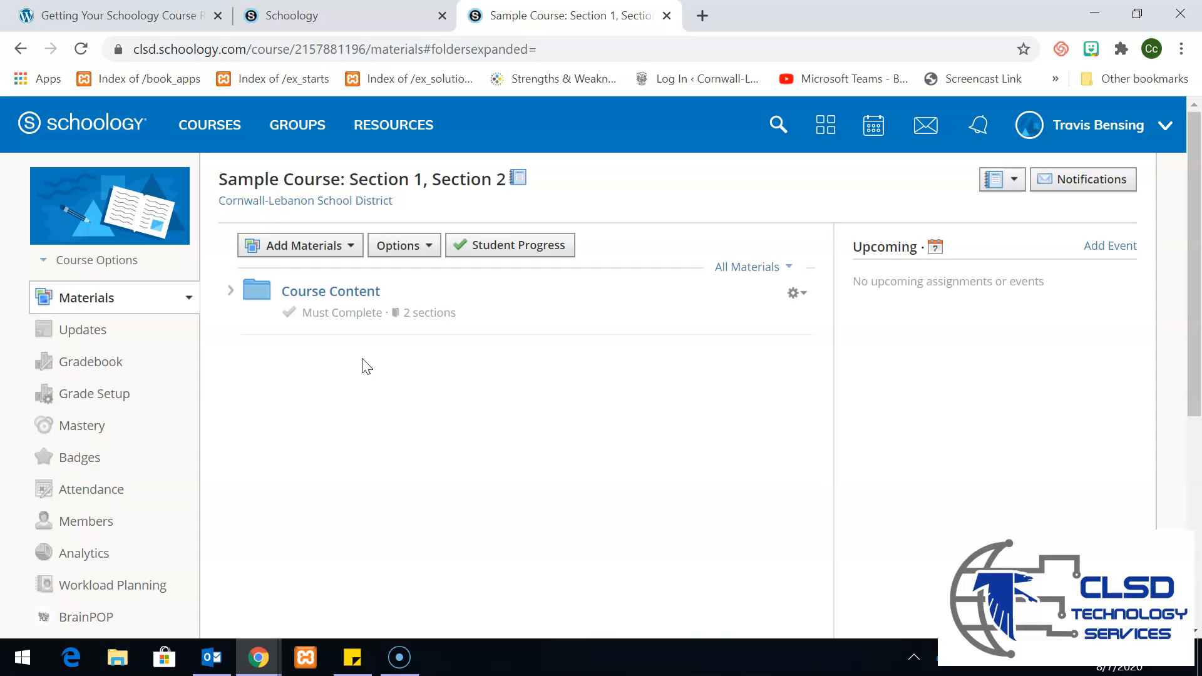
Check the contents of the Course Content folder and go back to the course materials list.
click(332, 292)
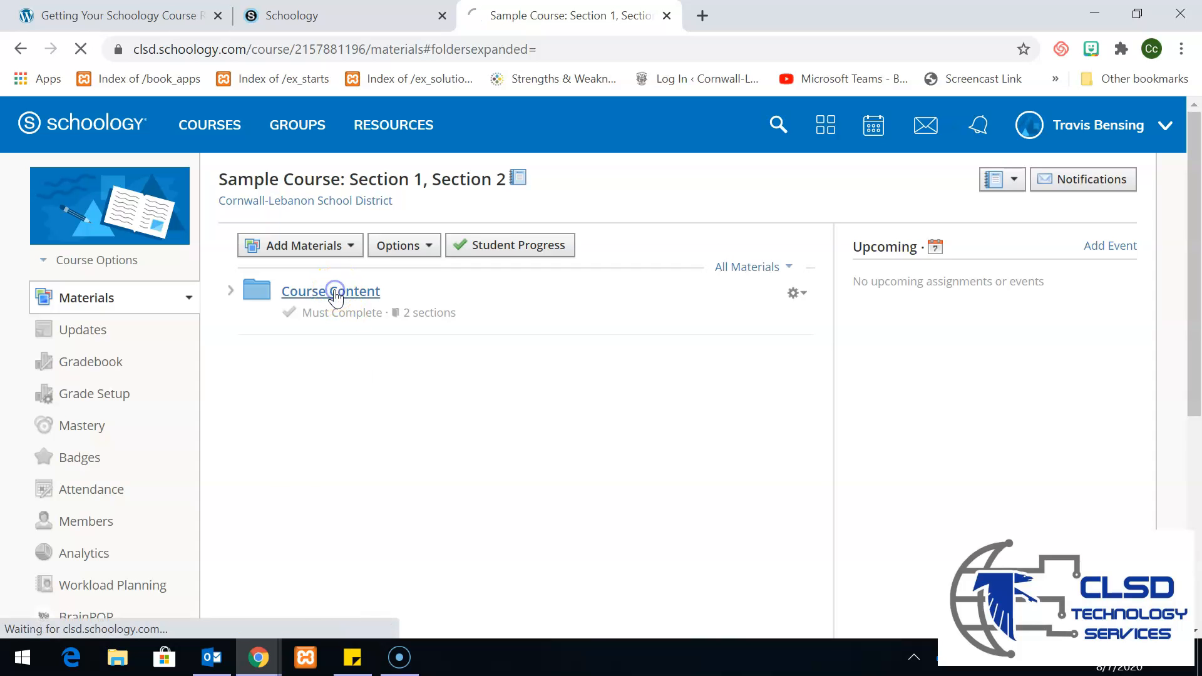
mouse_move(1192, 317)
mouse_down()
mouse_move(1197, 467)
mouse_move(1182, 332)
mouse_up()
click(20, 48)
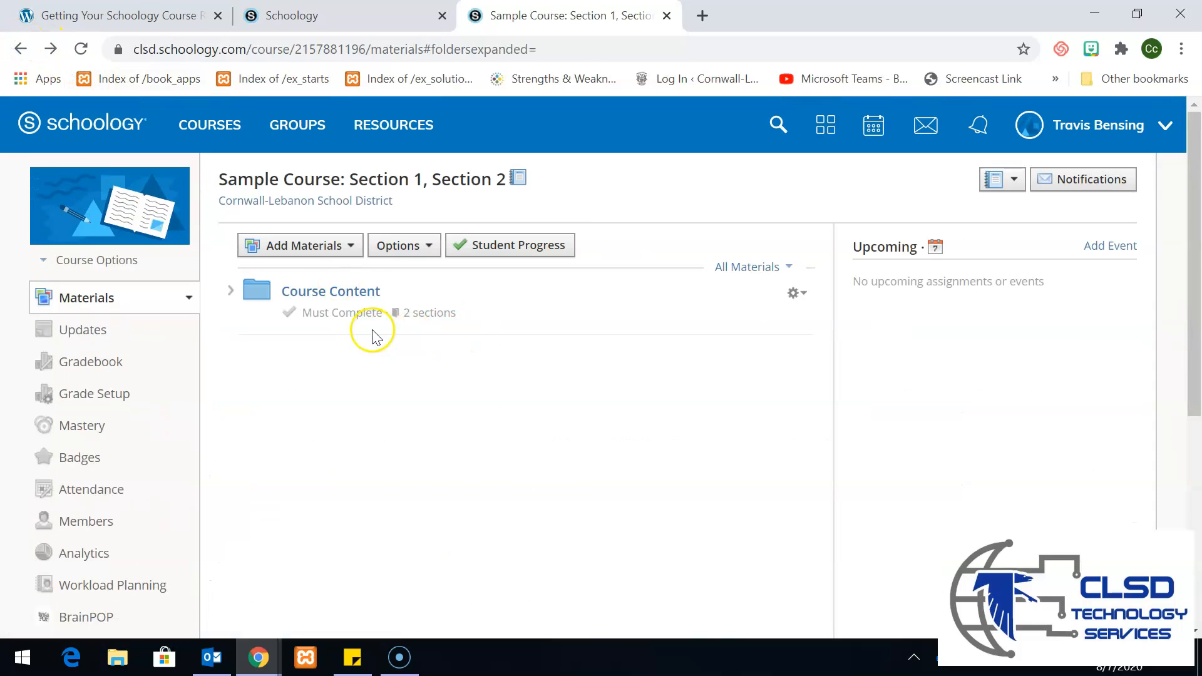
Delete the Course Content folder with all its items from the course materials.
click(797, 294)
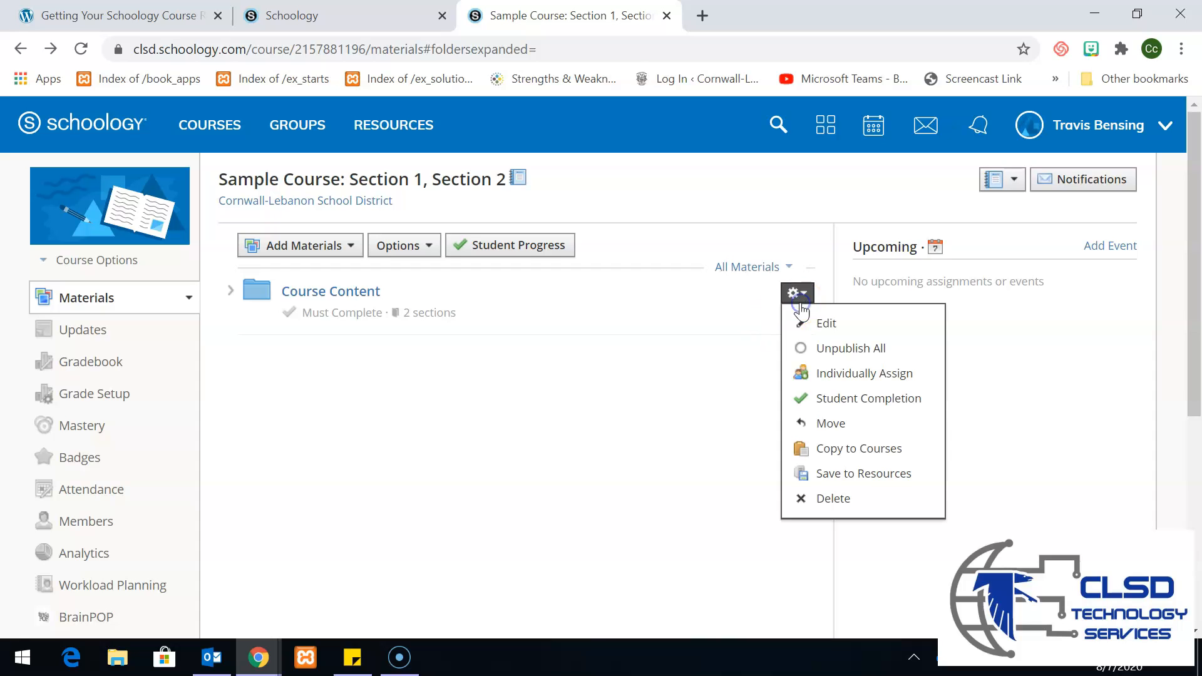
click(808, 499)
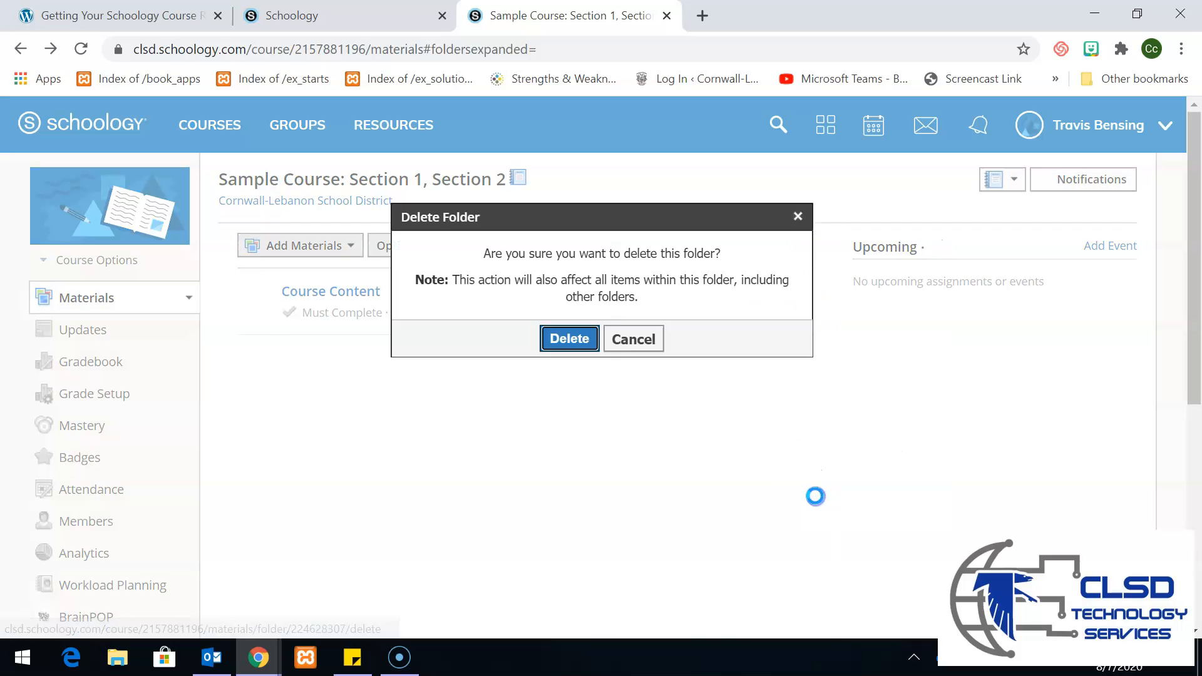
click(591, 342)
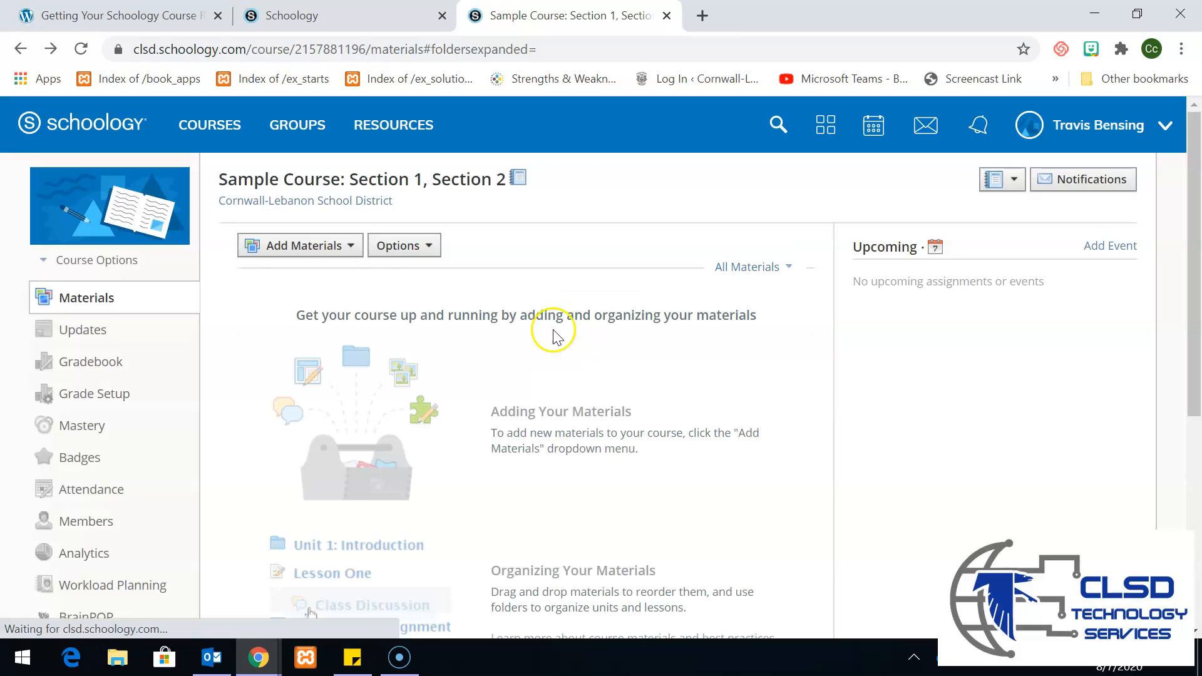
Import all items inside the Building Effective Courses with Schoology: Section 1 folder dated Aug 7, 2020 from personal resources into the course.
click(328, 247)
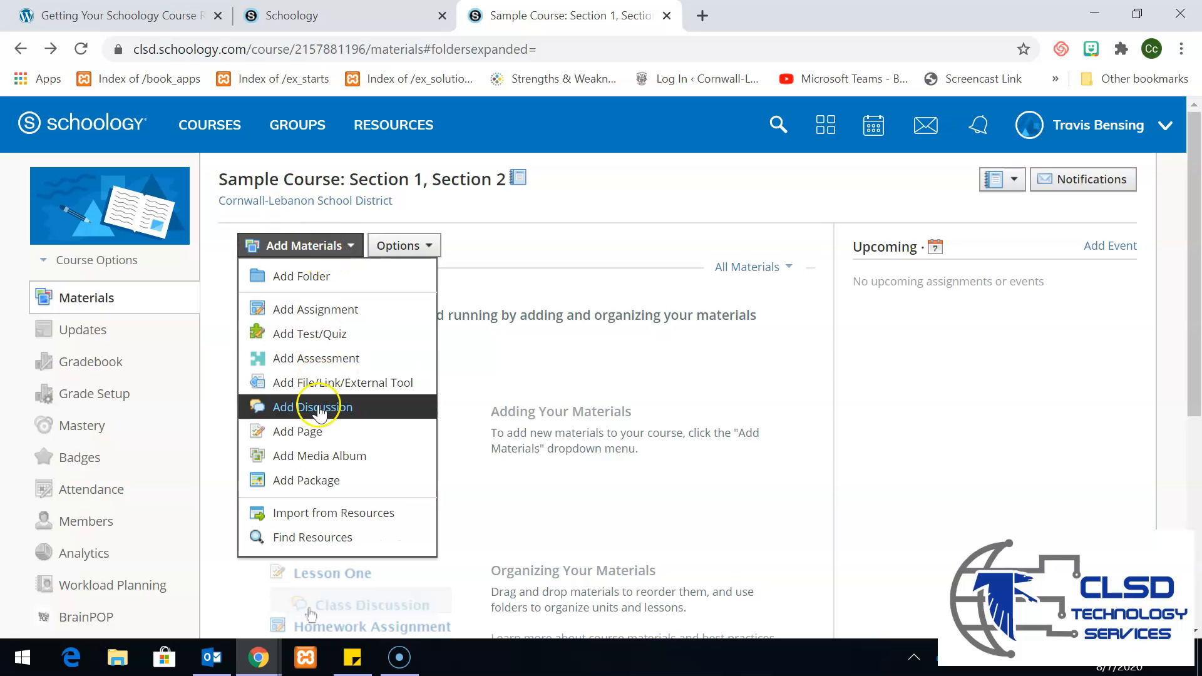
click(326, 514)
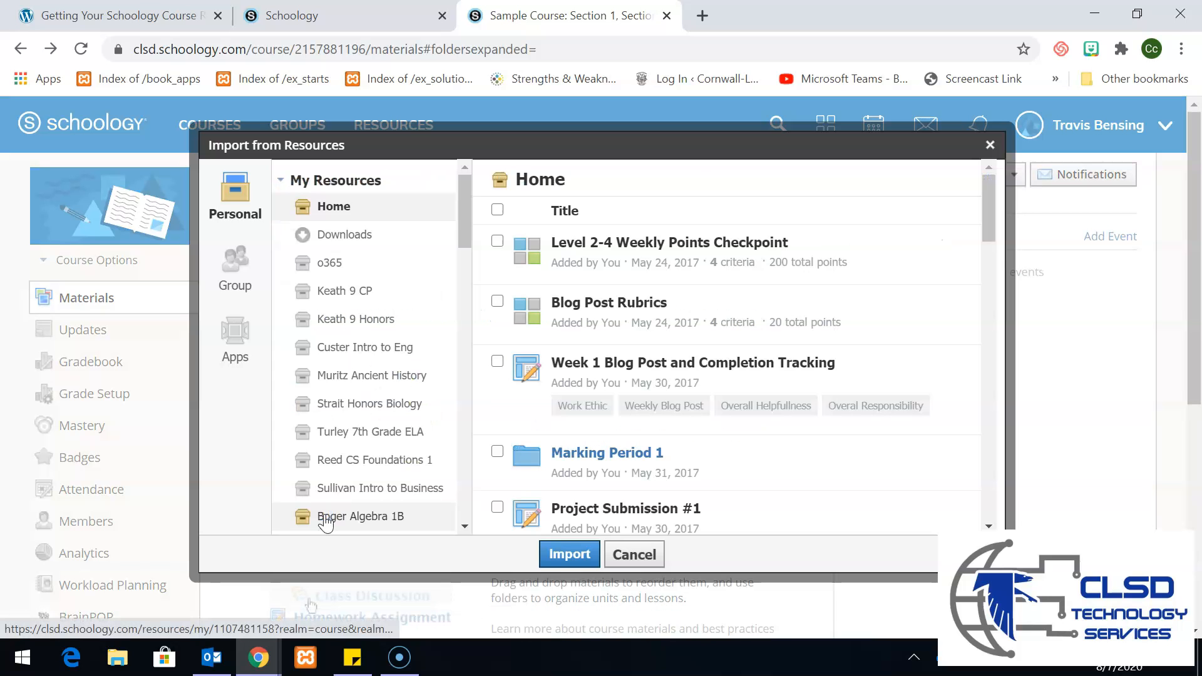
drag(987, 206, 991, 319)
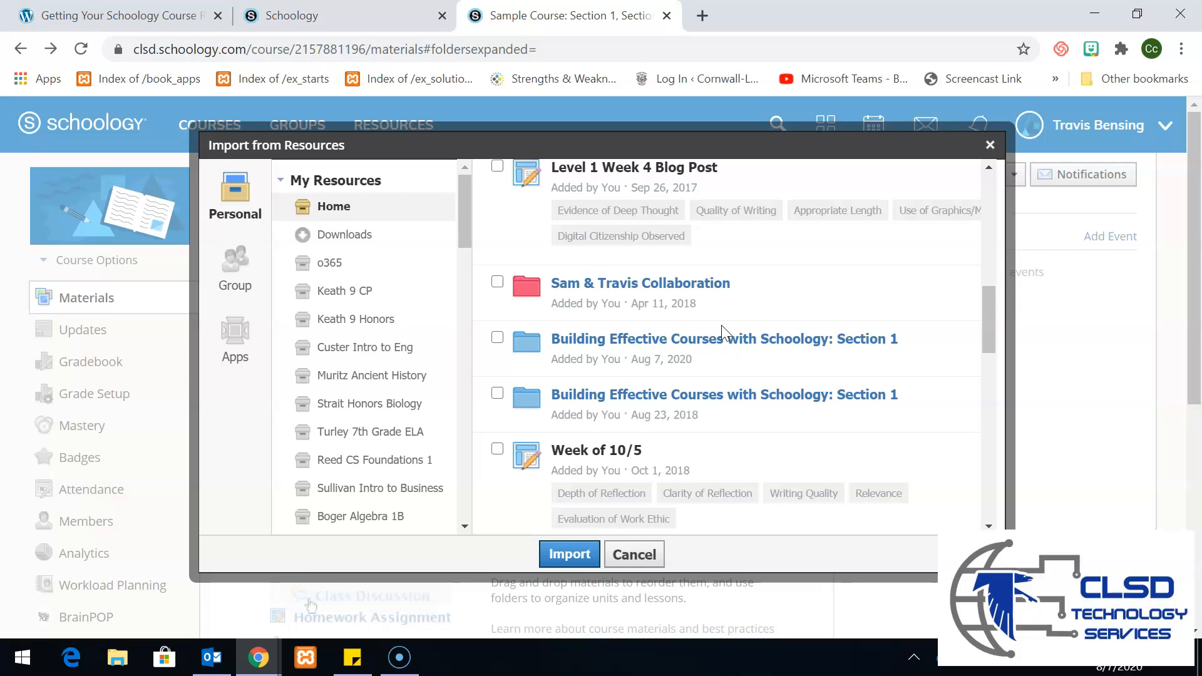
click(706, 345)
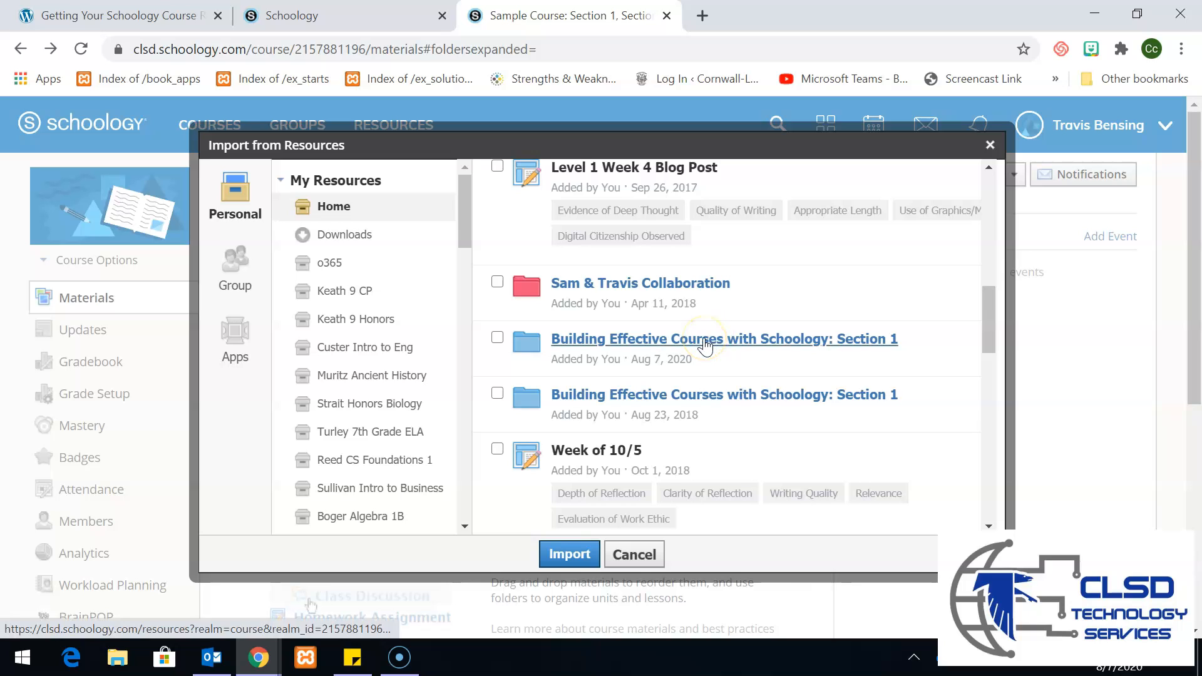
click(706, 345)
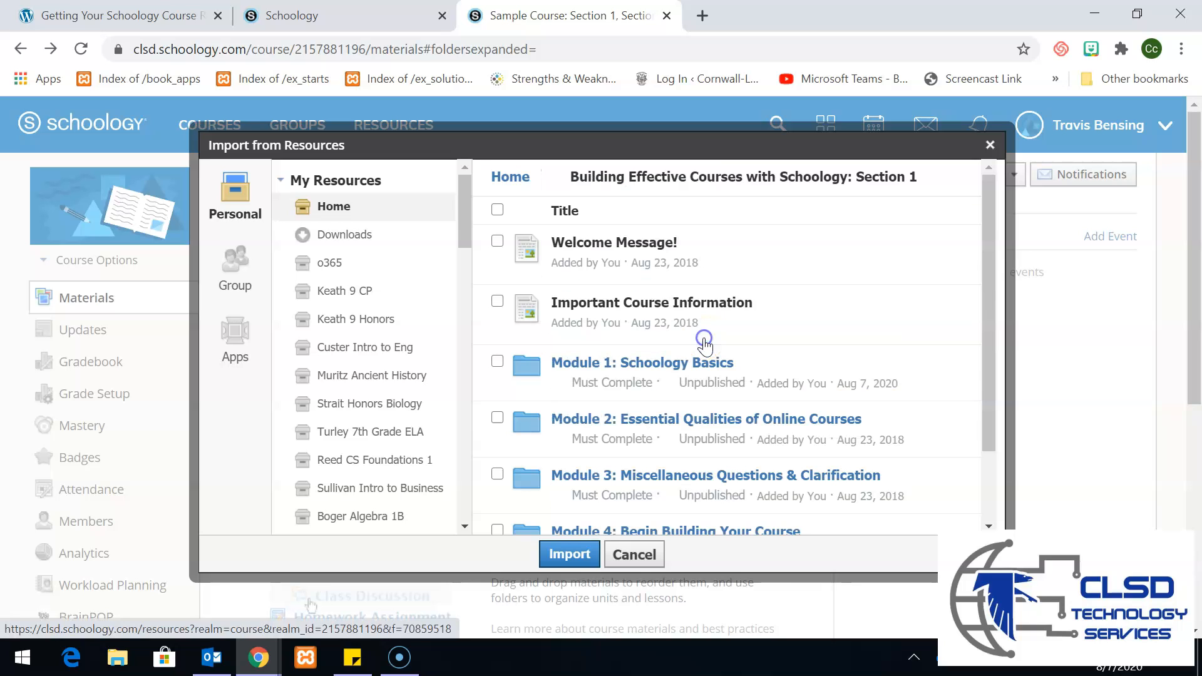
click(498, 210)
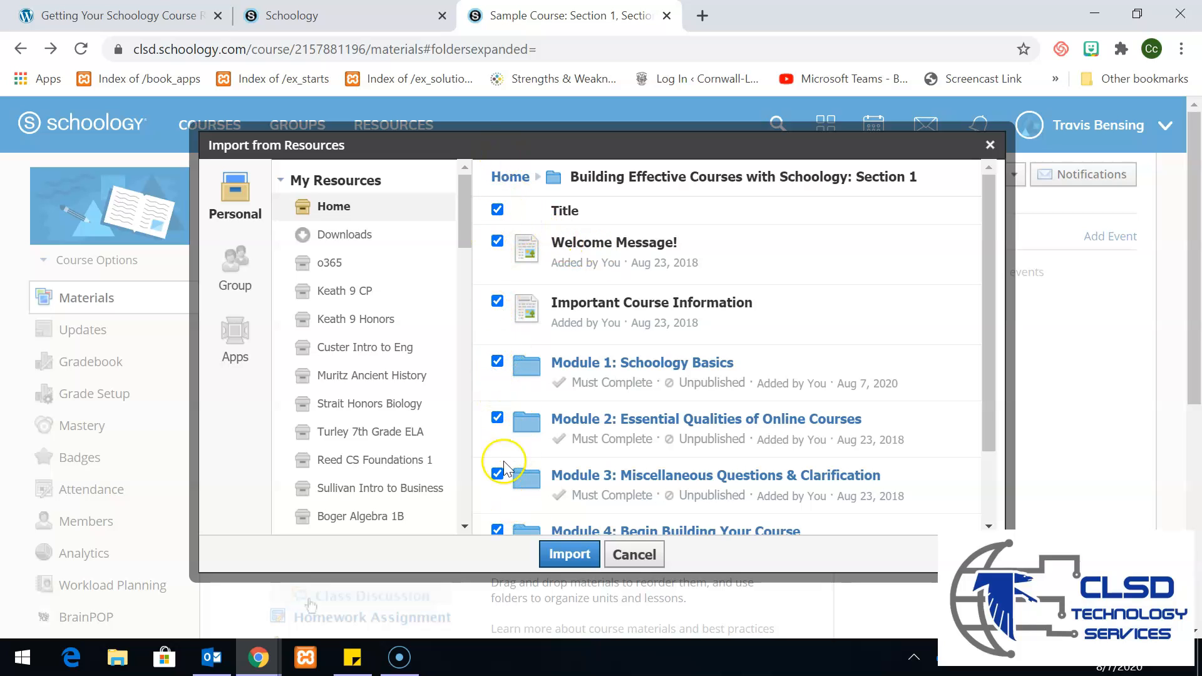
click(562, 556)
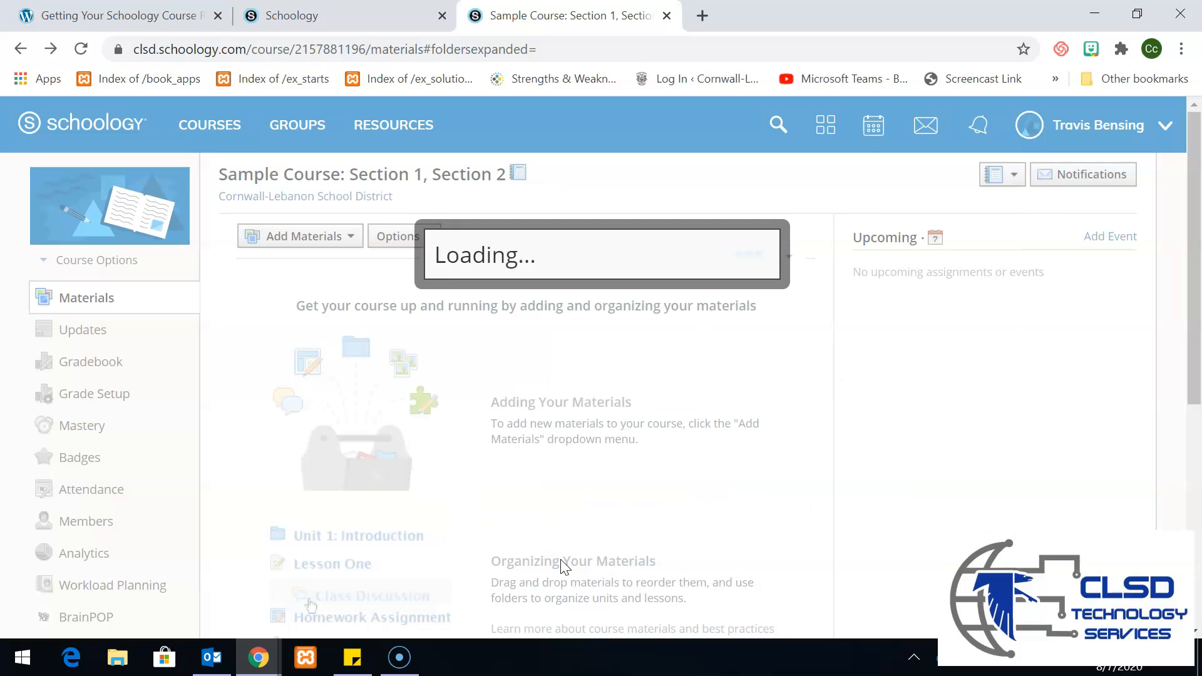
click(567, 484)
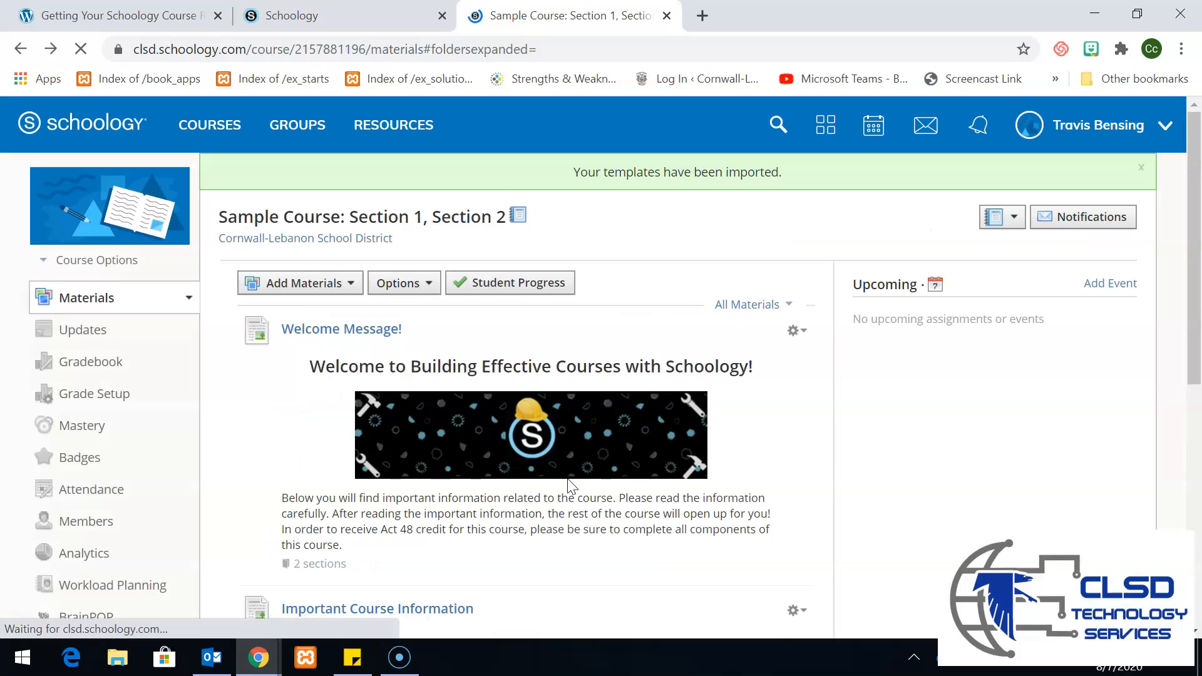
Review the imported pages and module folders in the course materials list, from the welcome message to the final folder.
scroll(570, 485, down, 7)
scroll(570, 376, down, 1)
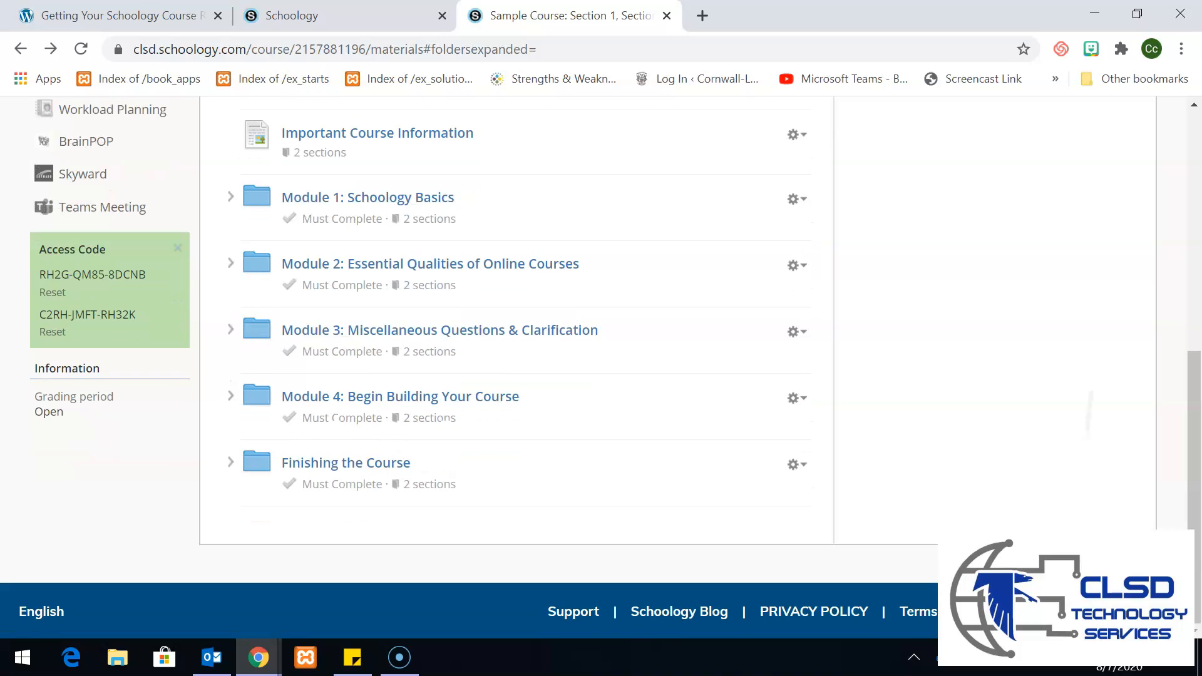
scroll(569, 376, up, 10)
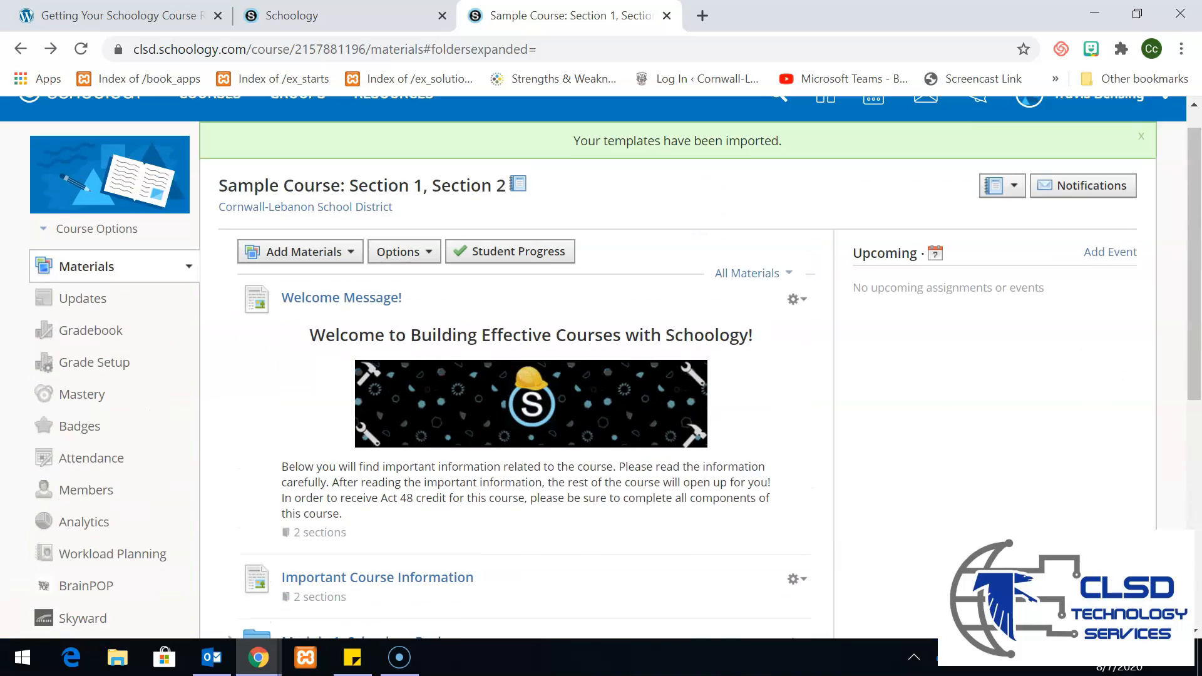
scroll(570, 376, down, 1)
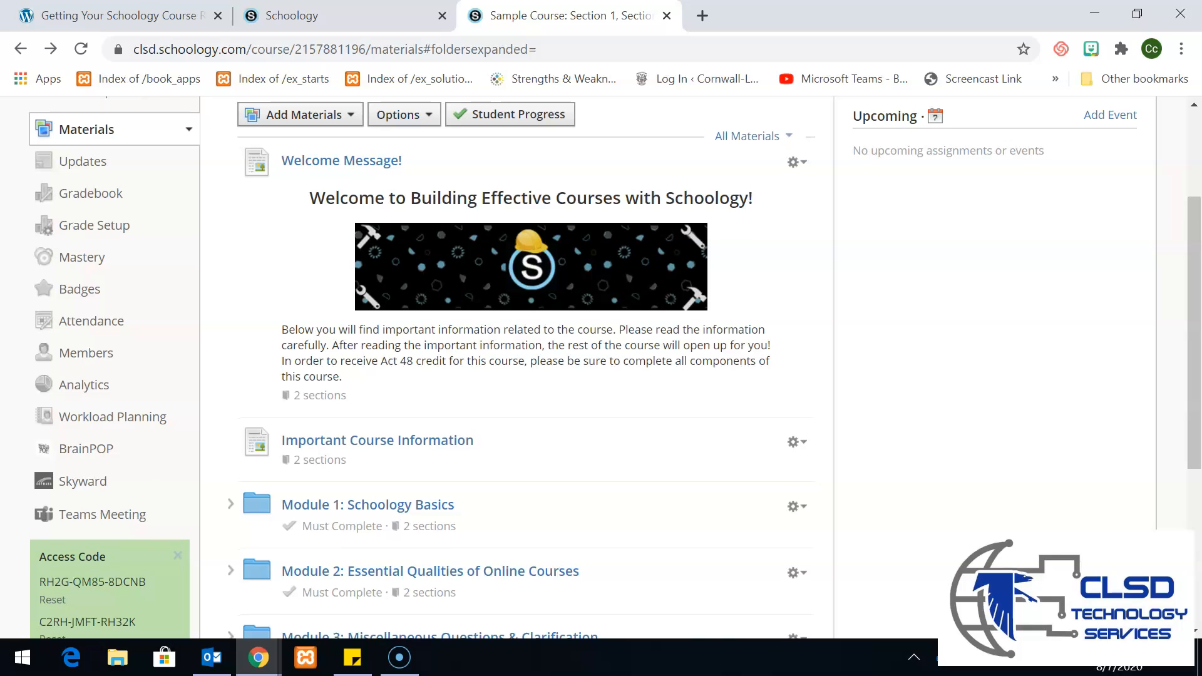
scroll(570, 376, down, 1)
scroll(570, 376, up, 3)
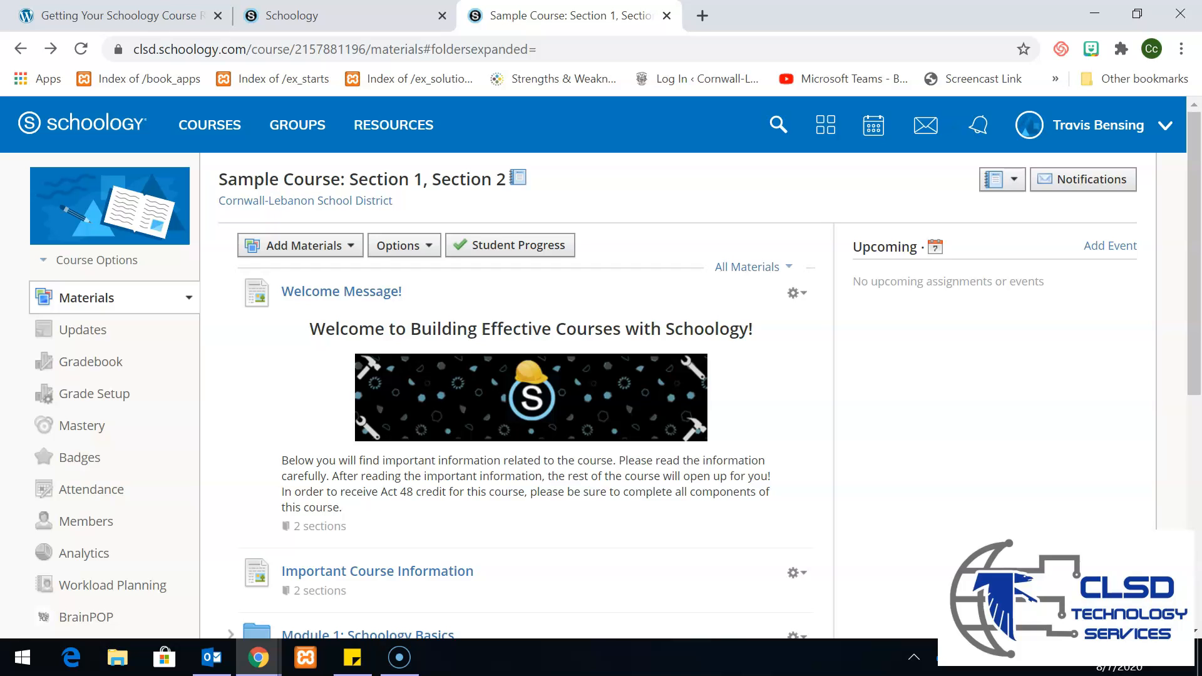
scroll(570, 375, down, 3)
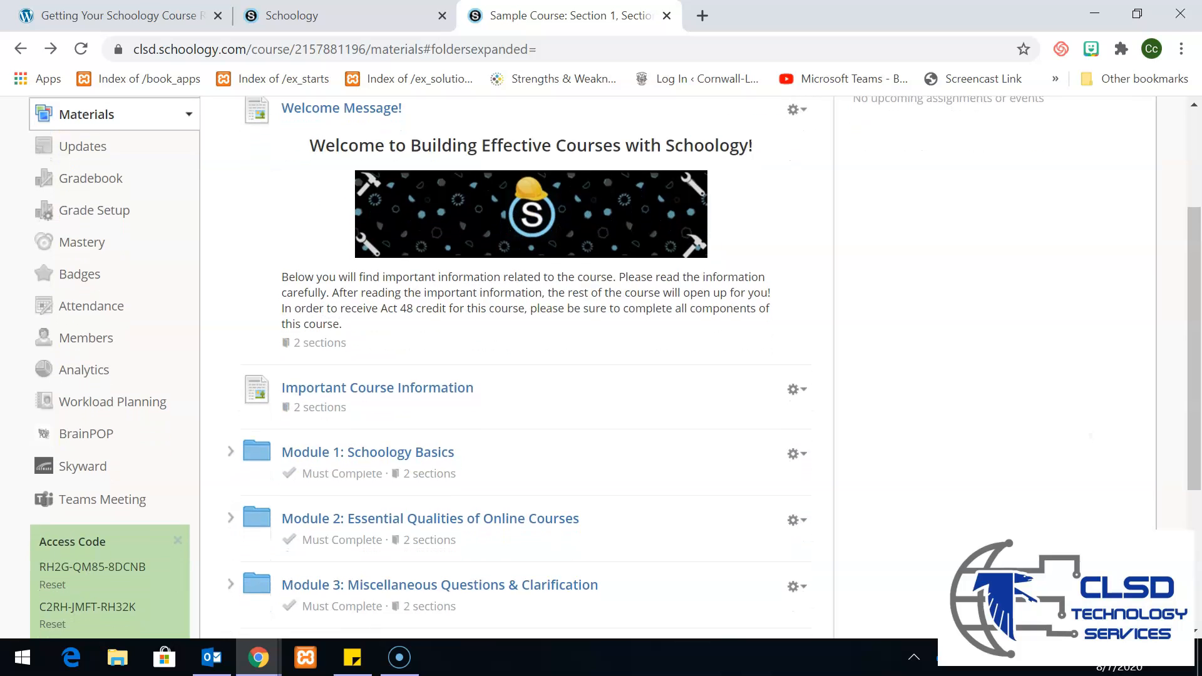
scroll(570, 375, up, 1)
scroll(601, 376, up, 1)
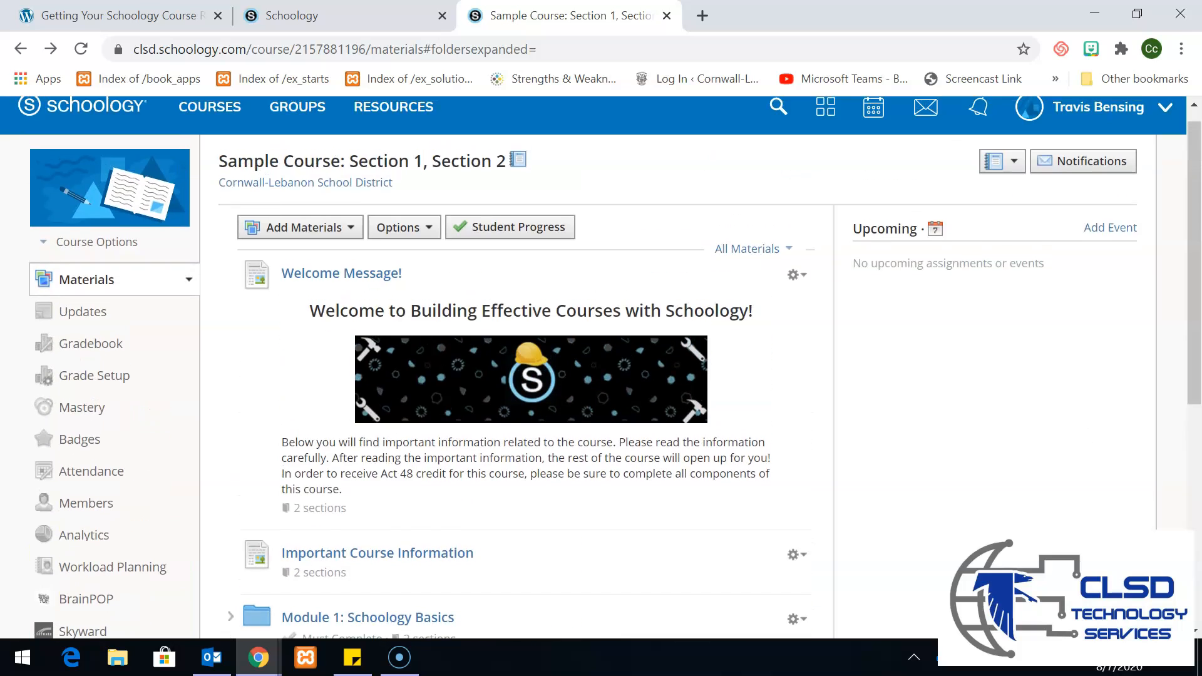
scroll(602, 376, down, 2)
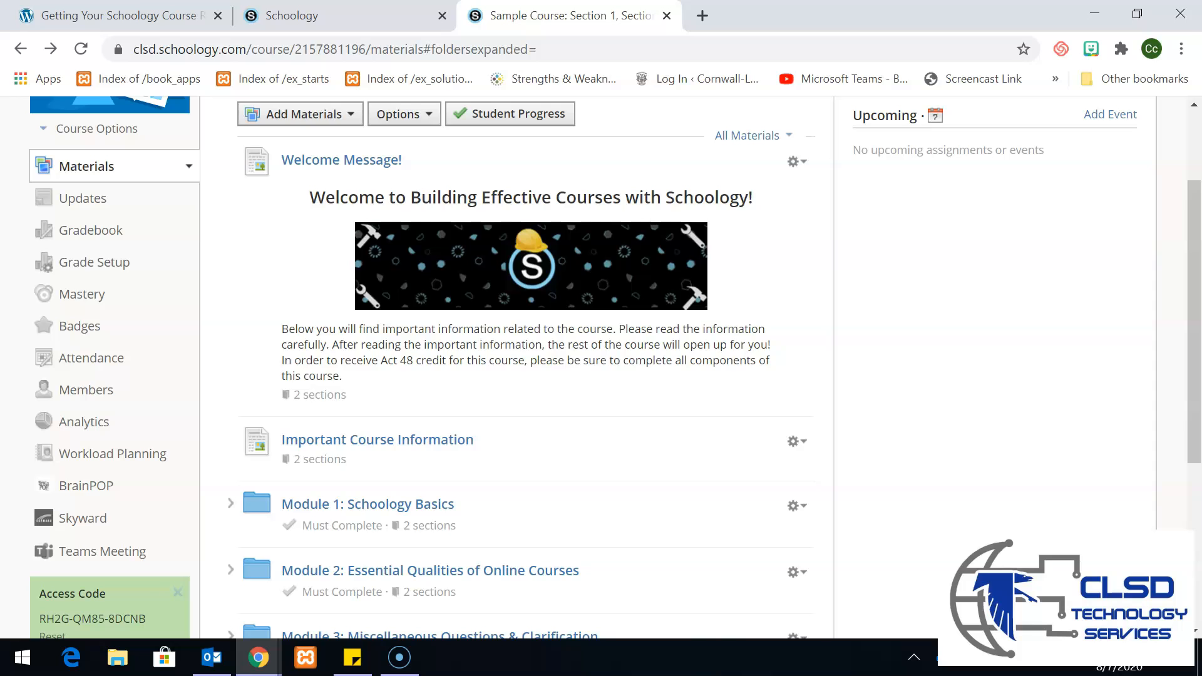
scroll(526, 370, down, 2)
scroll(526, 370, down, 1)
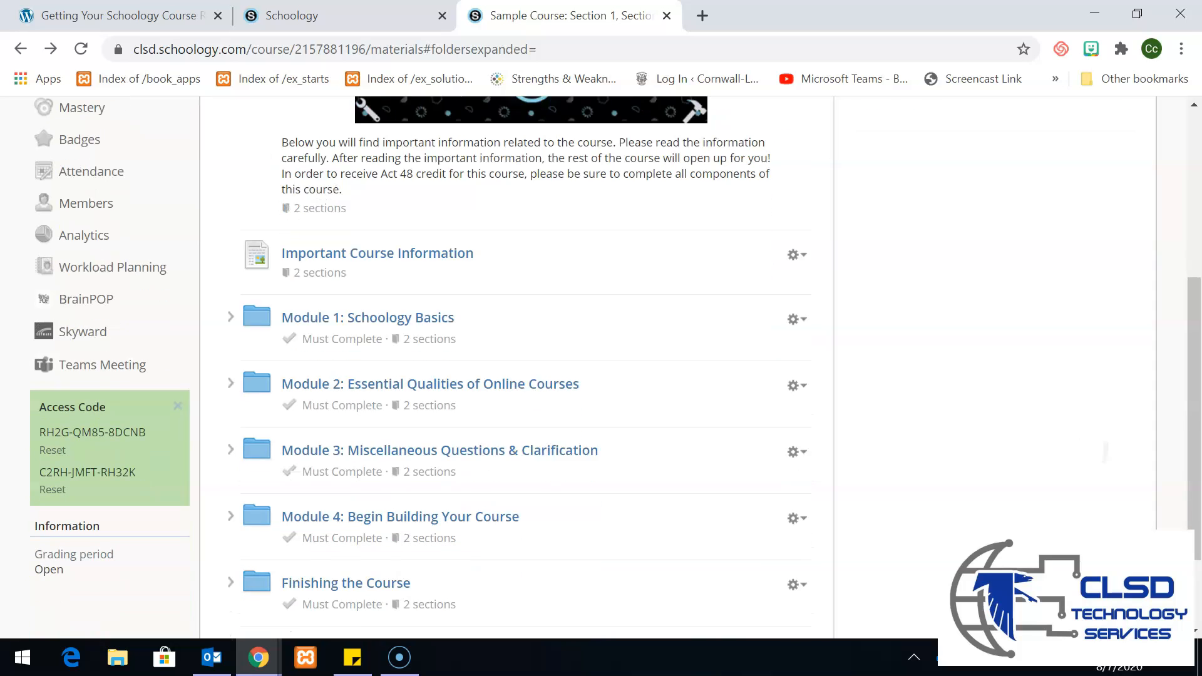